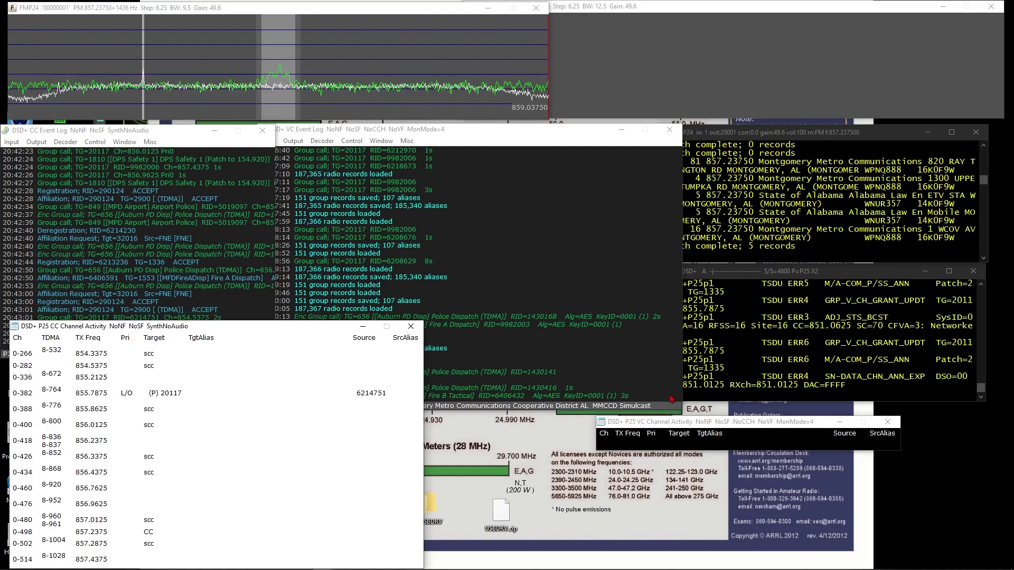
Move the VC Channel Activity window left and the VC Event Log right, bringing the CC Event Log and VC FMP24 spectrum forward.
{"action": "left_click_drag", "start_coordinate": [713, 421], "coordinate": [549, 425]}
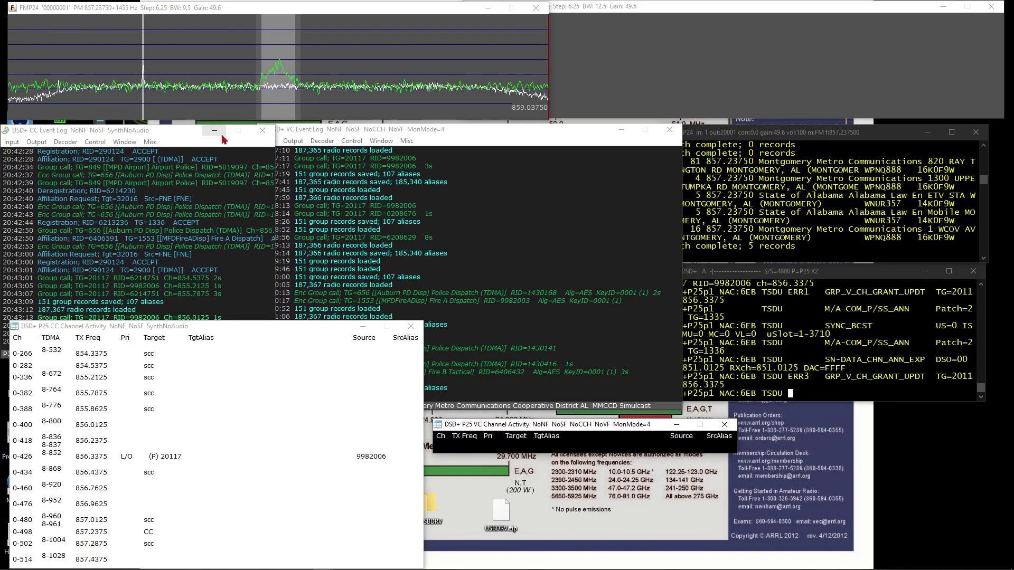
{"action": "left_click", "coordinate": [179, 130]}
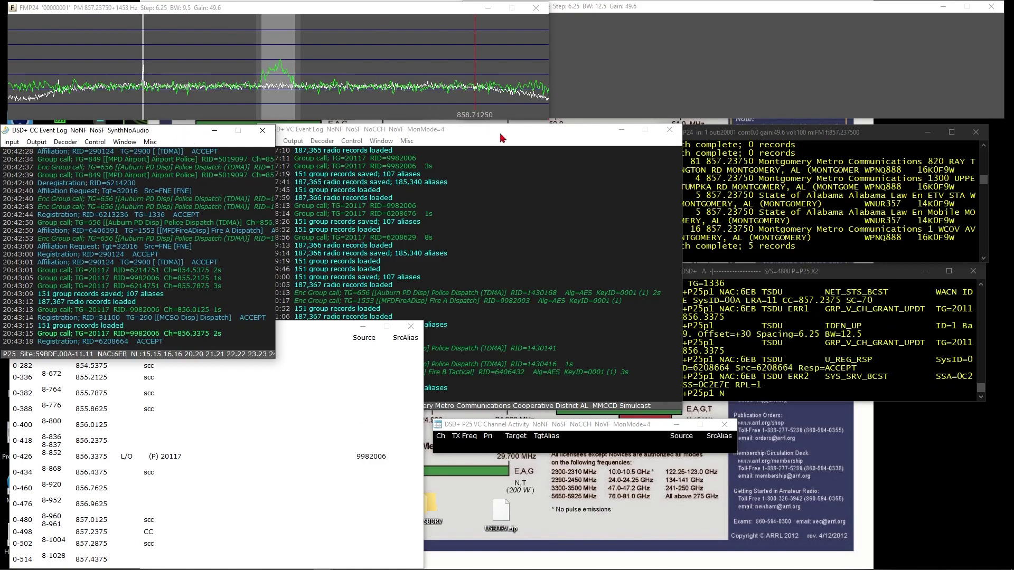
{"action": "left_click_drag", "start_coordinate": [500, 136], "coordinate": [534, 138]}
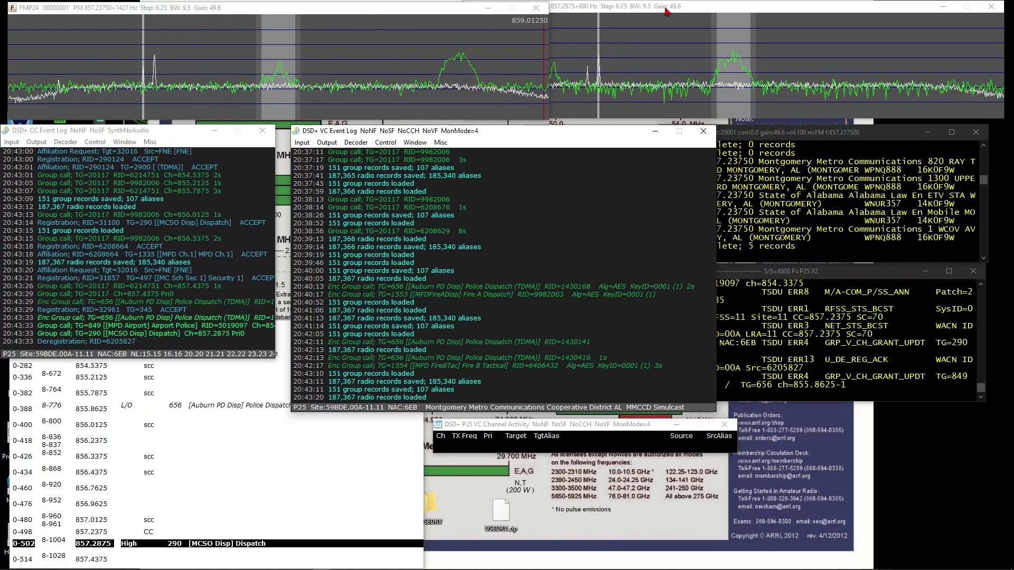
{"action": "left_click", "coordinate": [736, 12]}
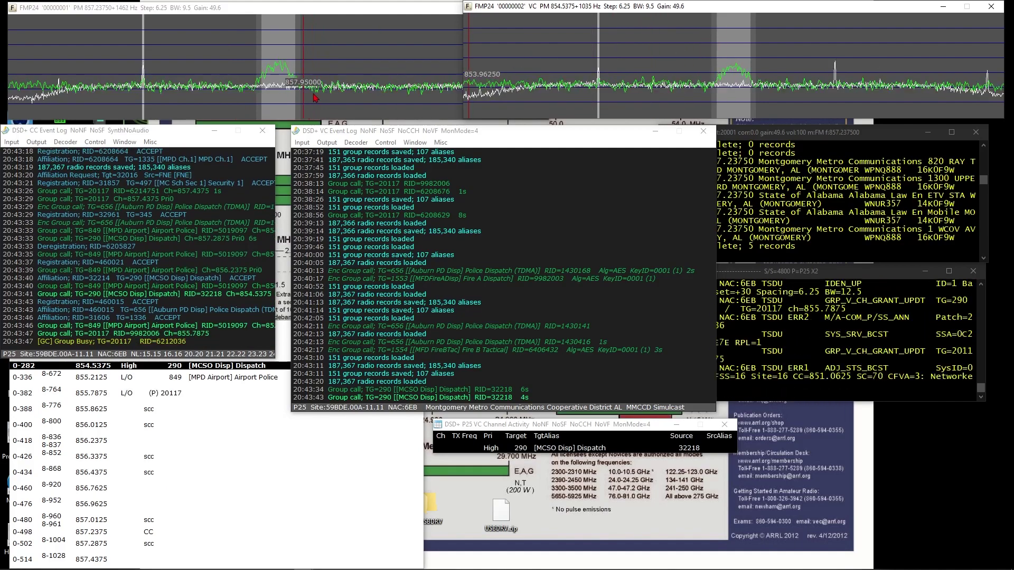
Shift the VC Event Log right and nudge the CC Event Log, then set the CC Channel Activity table over it.
{"action": "left_click_drag", "start_coordinate": [395, 133], "coordinate": [633, 132]}
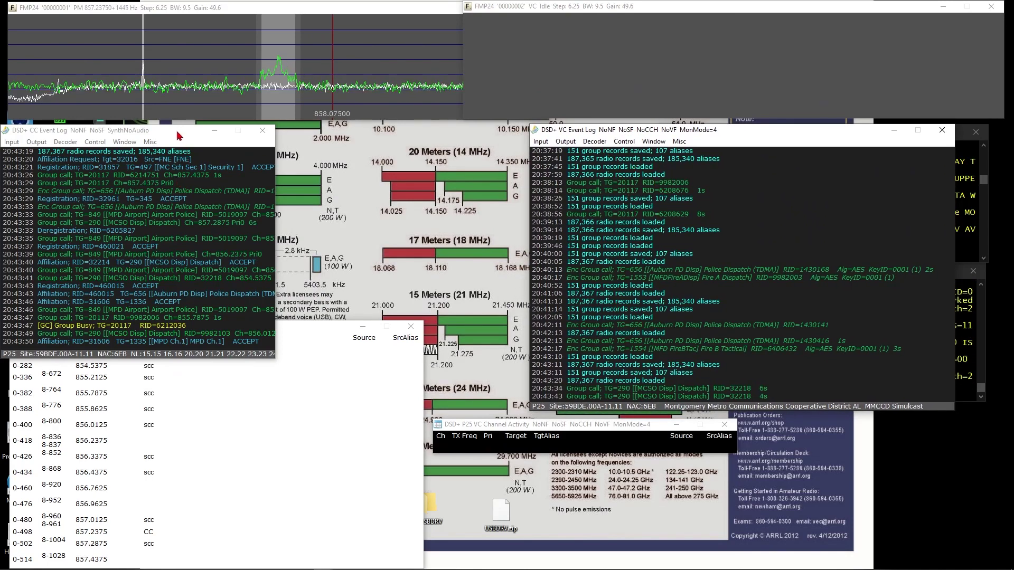
{"action": "left_click_drag", "start_coordinate": [179, 136], "coordinate": [197, 138]}
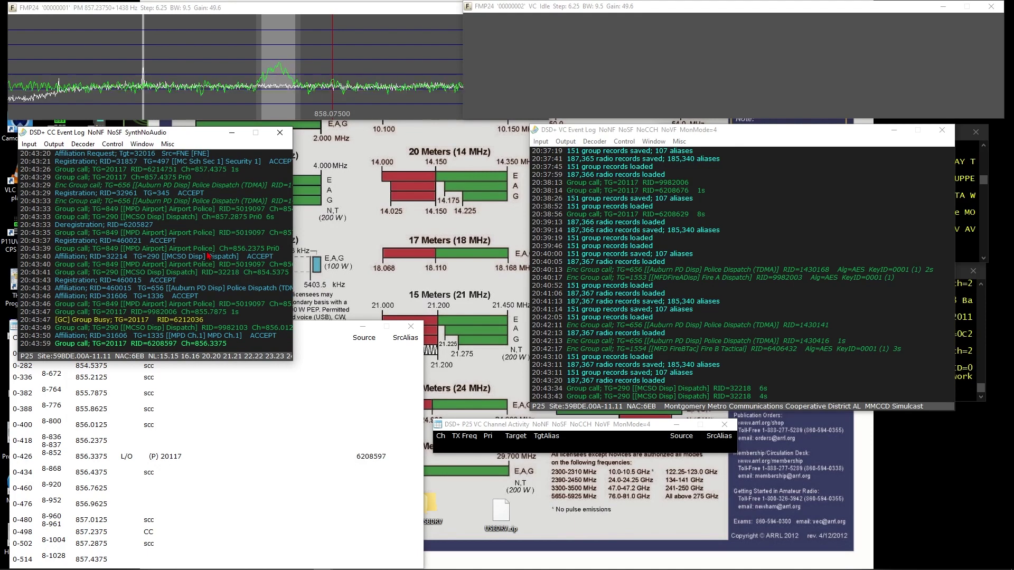
{"action": "left_click_drag", "start_coordinate": [316, 325], "coordinate": [364, 318]}
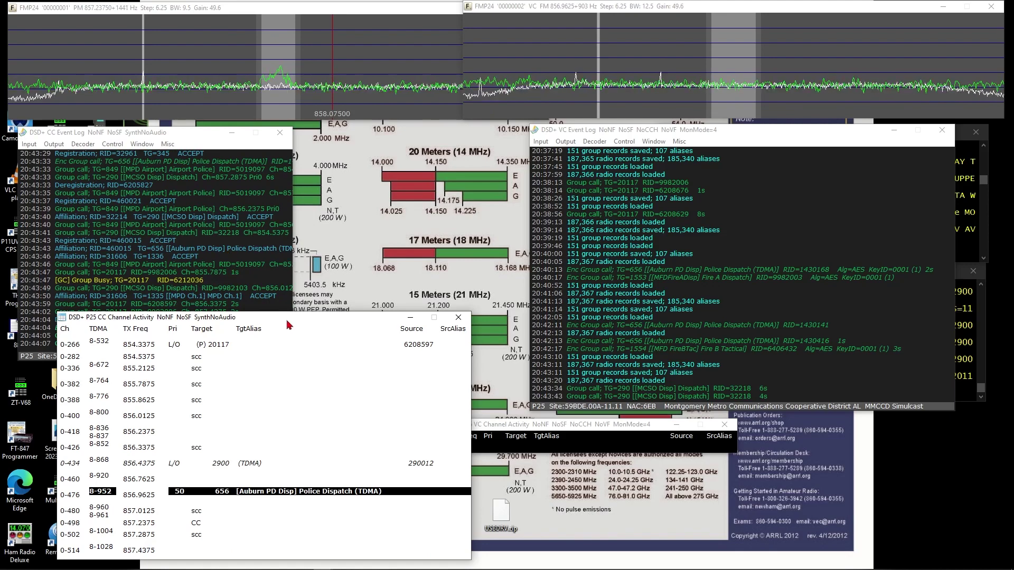
{"action": "left_click_drag", "start_coordinate": [286, 319], "coordinate": [251, 244]}
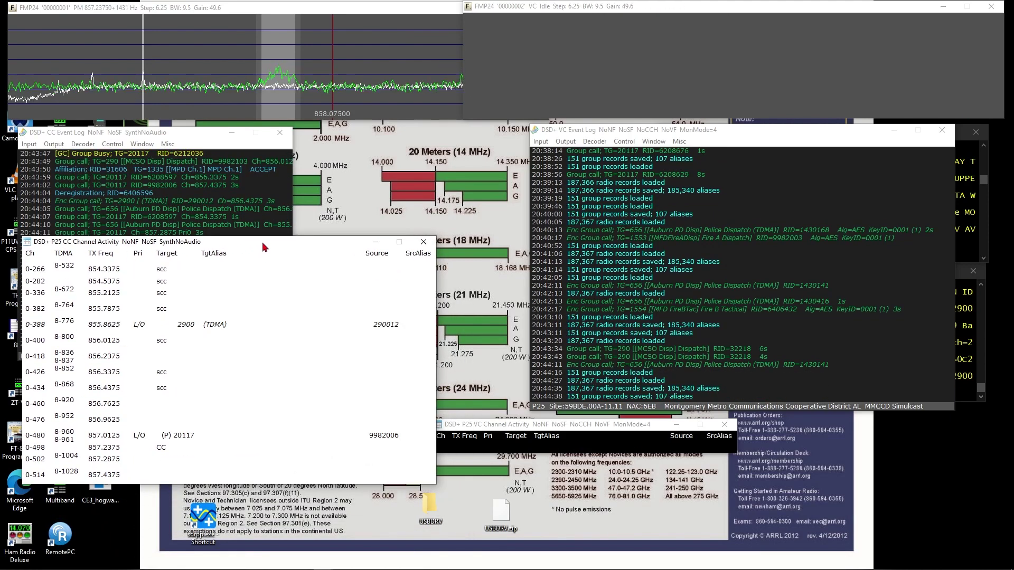
{"action": "left_click_drag", "start_coordinate": [261, 244], "coordinate": [262, 310]}
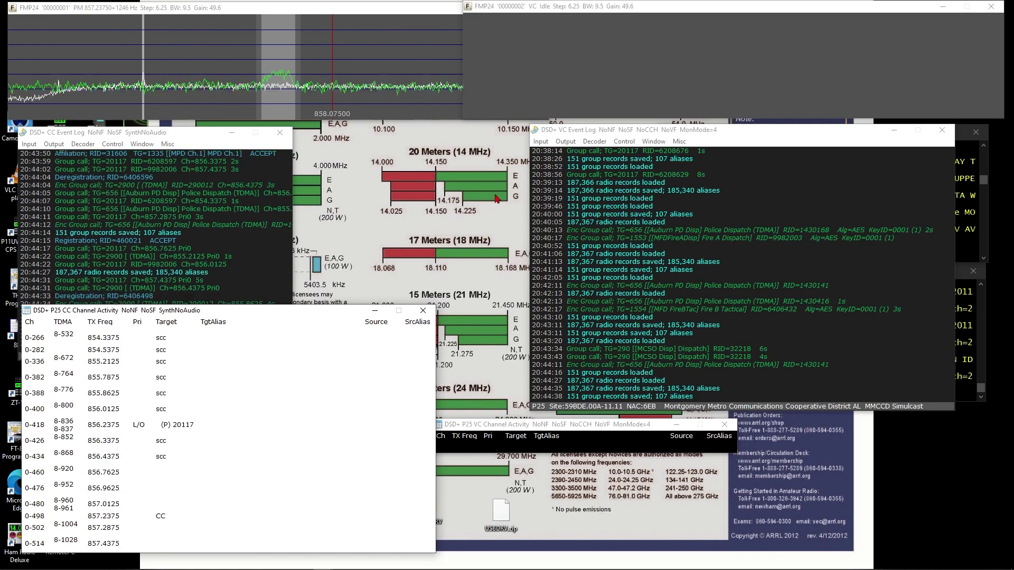
In Edge, scroll the MFJ-8504B product page and return to its Description section.
{"action": "key", "text": "alt+Tab"}
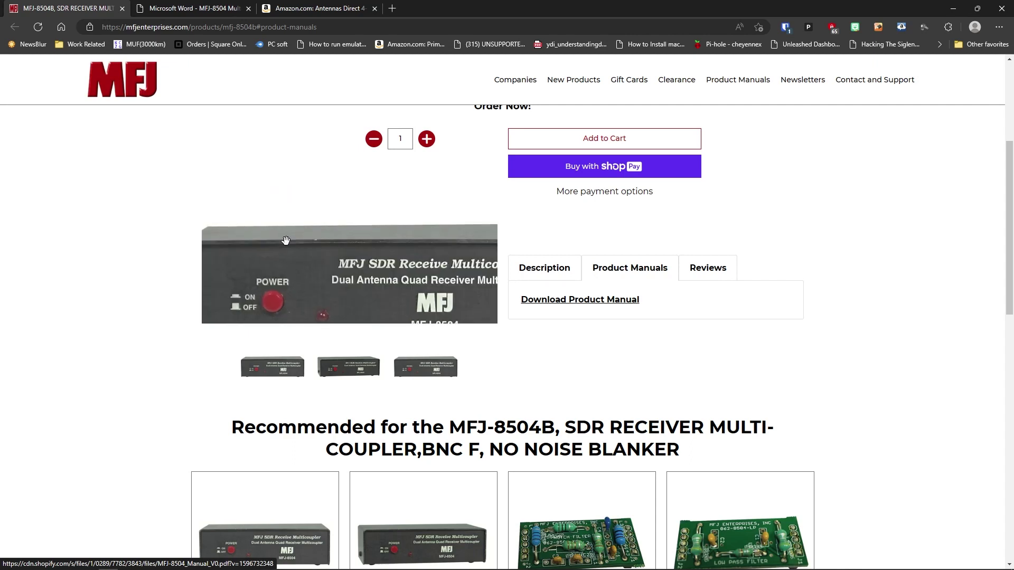
{"action": "scroll", "coordinate": [312, 222], "scroll_direction": "down", "scroll_amount": 1}
{"action": "scroll", "coordinate": [192, 339], "scroll_direction": "down", "scroll_amount": 3}
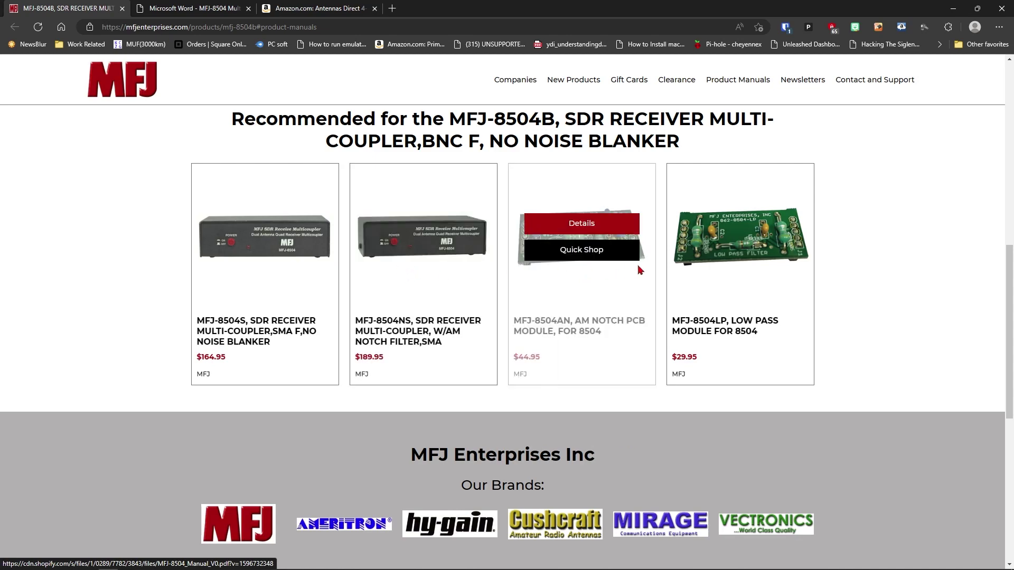
{"action": "scroll", "coordinate": [333, 262], "scroll_direction": "down", "scroll_amount": 8}
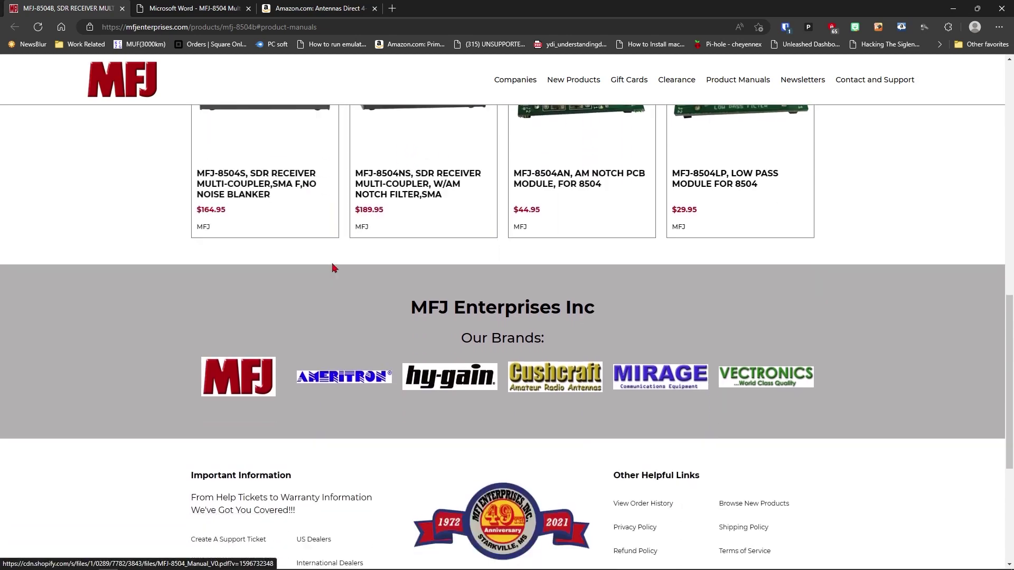
{"action": "key", "text": "alt+Left"}
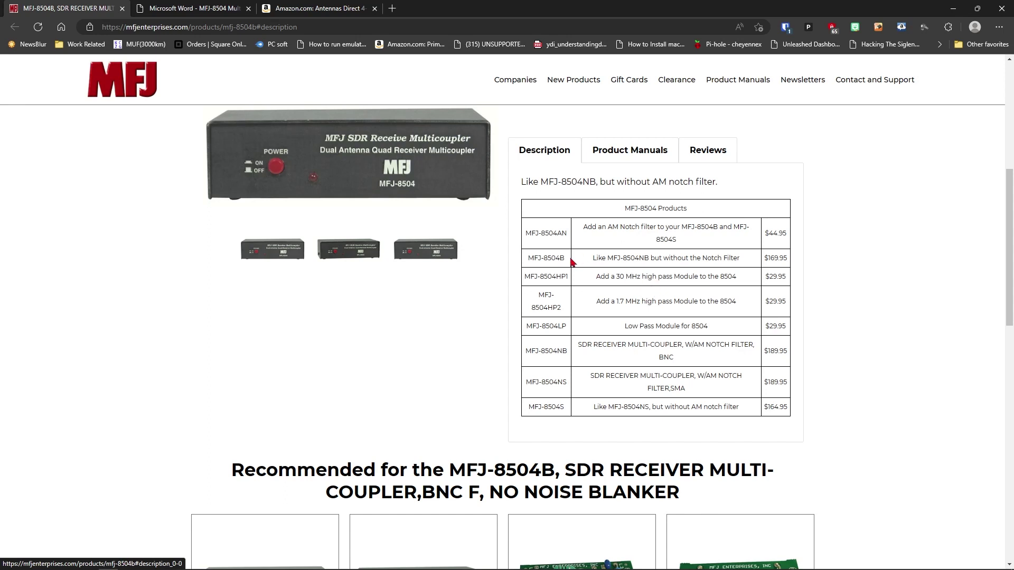
Highlight the MFJ-8504B and MFJ-8504S model names in the variants table, then clear the selection.
{"action": "left_click_drag", "start_coordinate": [568, 259], "coordinate": [528, 262]}
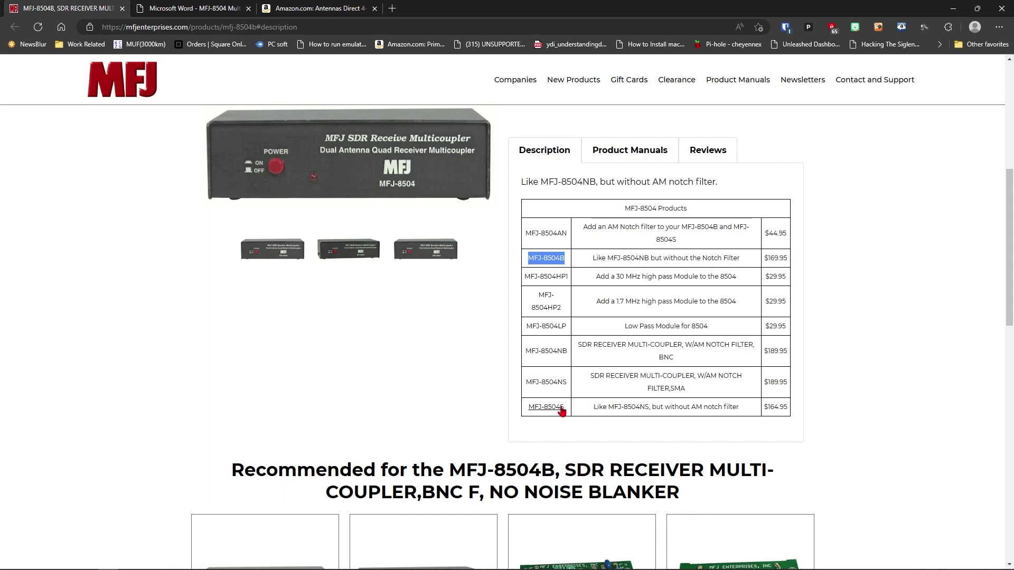
{"action": "left_click_drag", "start_coordinate": [571, 408], "coordinate": [529, 410]}
{"action": "left_click", "coordinate": [652, 410]}
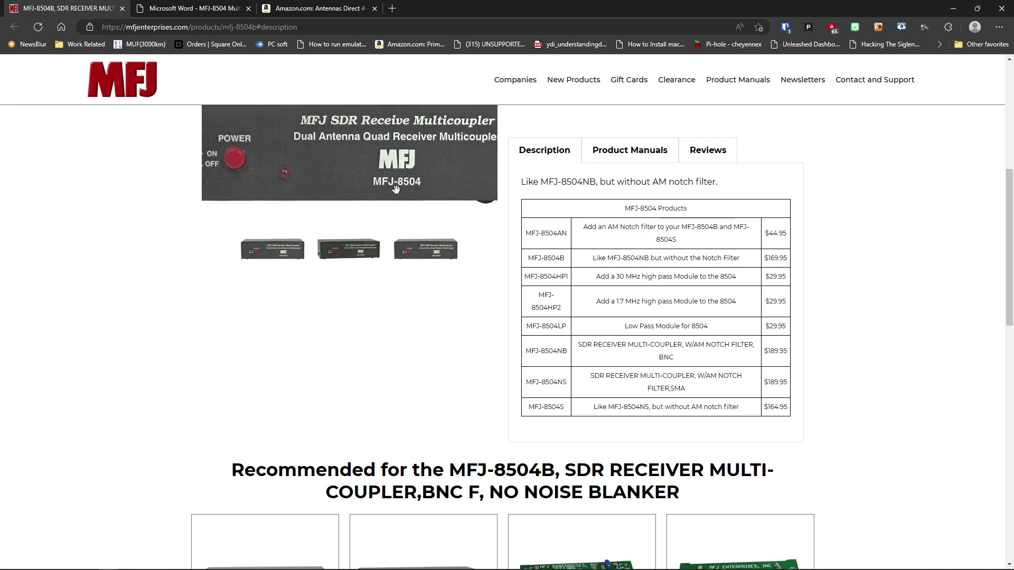
Scroll the MFJ-8504 PDF manual past Features to the Quick Start and Connectors sections.
{"action": "key", "text": "ctrl+Tab"}
{"action": "scroll", "coordinate": [378, 124], "scroll_direction": "down", "scroll_amount": 3}
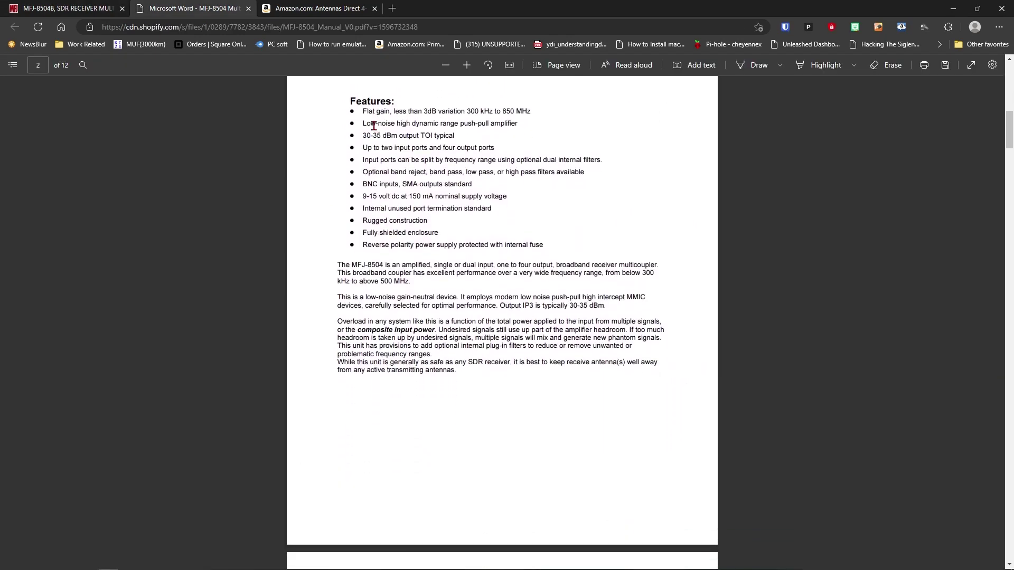
{"action": "scroll", "coordinate": [378, 124], "scroll_direction": "up", "scroll_amount": 2}
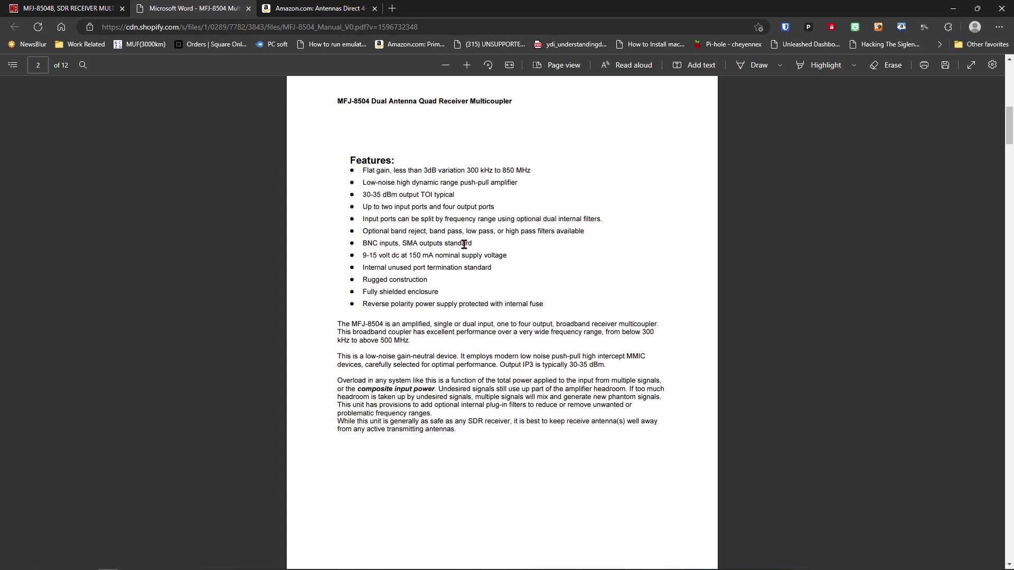
{"action": "scroll", "coordinate": [465, 244], "scroll_direction": "down", "scroll_amount": 2}
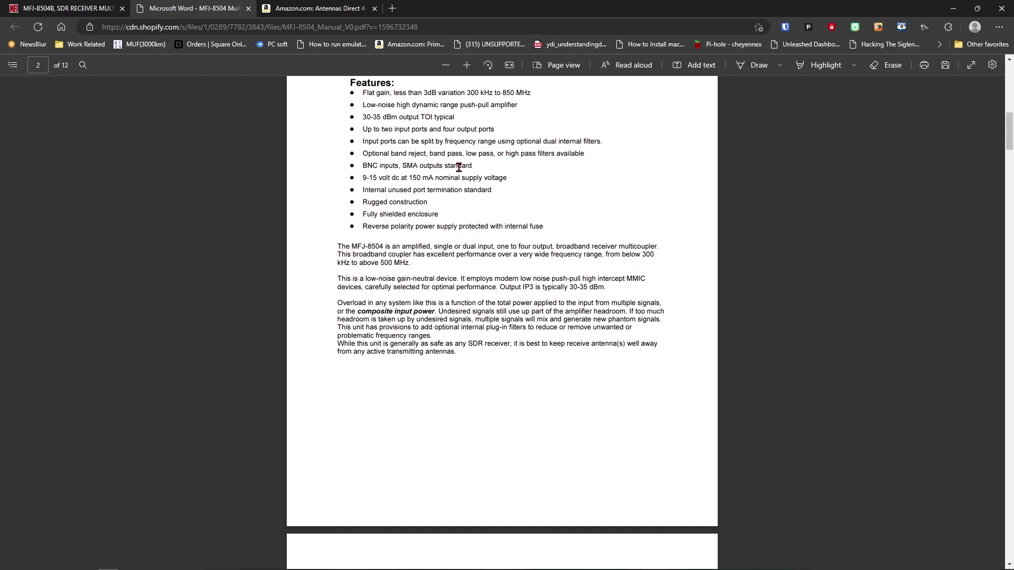
{"action": "scroll", "coordinate": [458, 167], "scroll_direction": "up", "scroll_amount": 2}
{"action": "scroll", "coordinate": [476, 269], "scroll_direction": "down", "scroll_amount": 4}
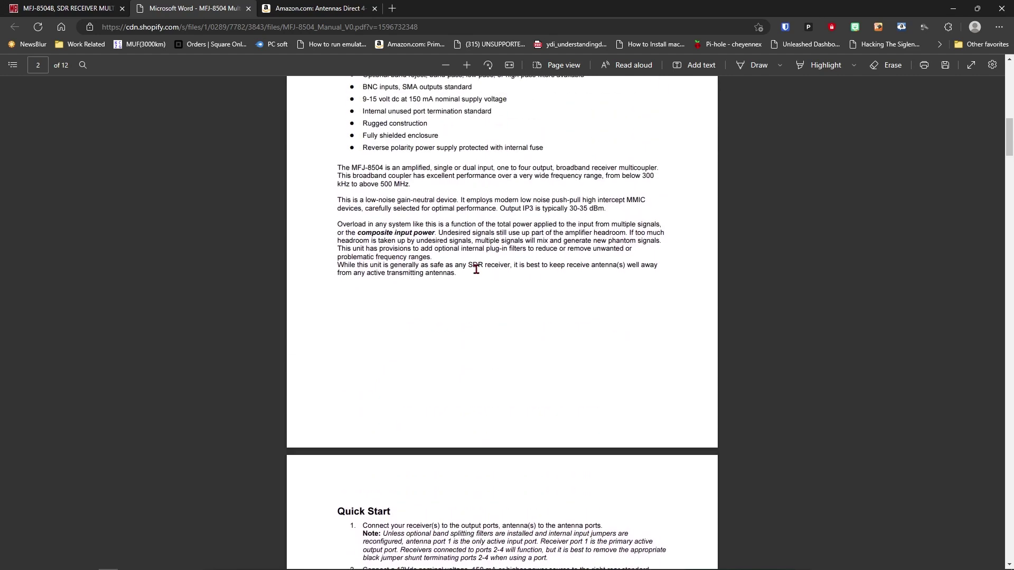
{"action": "scroll", "coordinate": [509, 252], "scroll_direction": "down", "scroll_amount": 7}
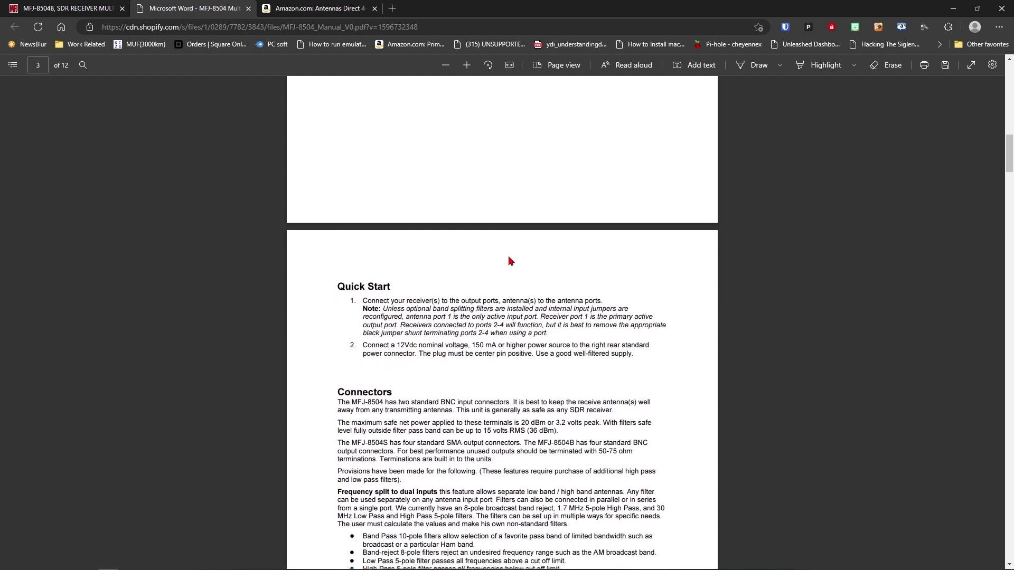
Scroll the MFJ-8504 manual through the parts list and Band Pass Filter section, then minimize Edge.
{"action": "scroll", "coordinate": [510, 260], "scroll_direction": "down", "scroll_amount": 20}
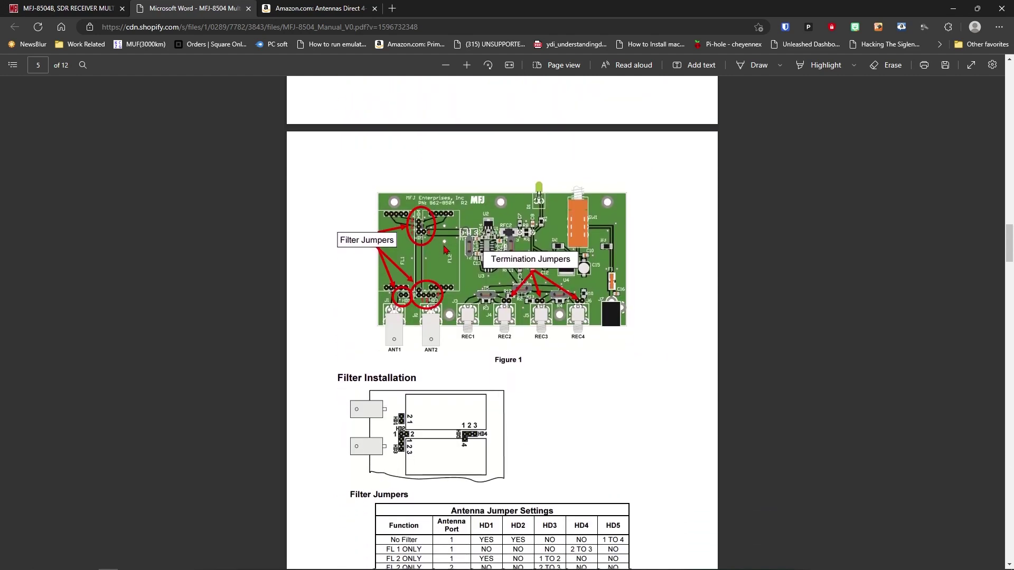
{"action": "scroll", "coordinate": [572, 98], "scroll_direction": "up", "scroll_amount": 3}
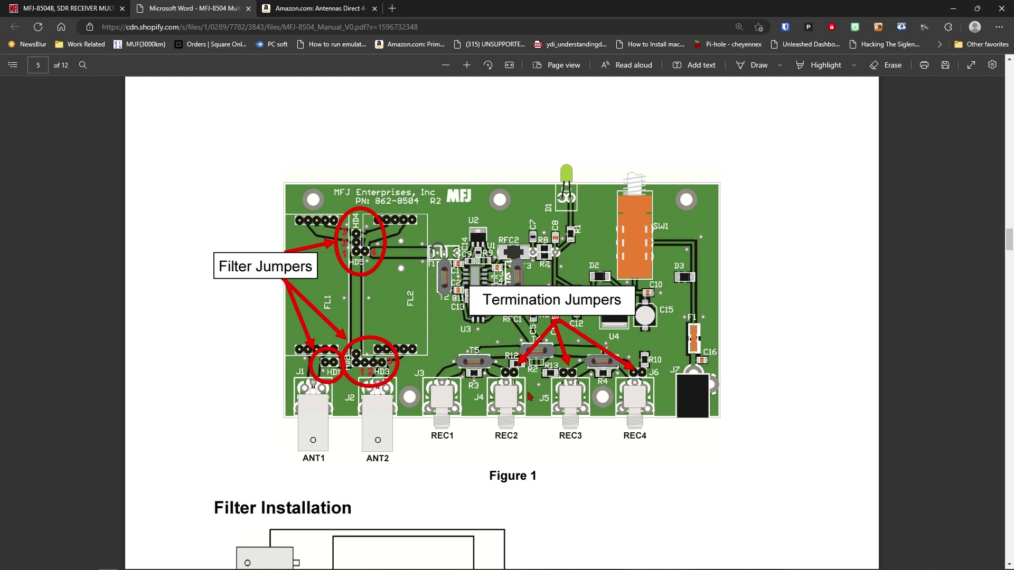
{"action": "scroll", "coordinate": [508, 404], "scroll_direction": "down", "scroll_amount": 1}
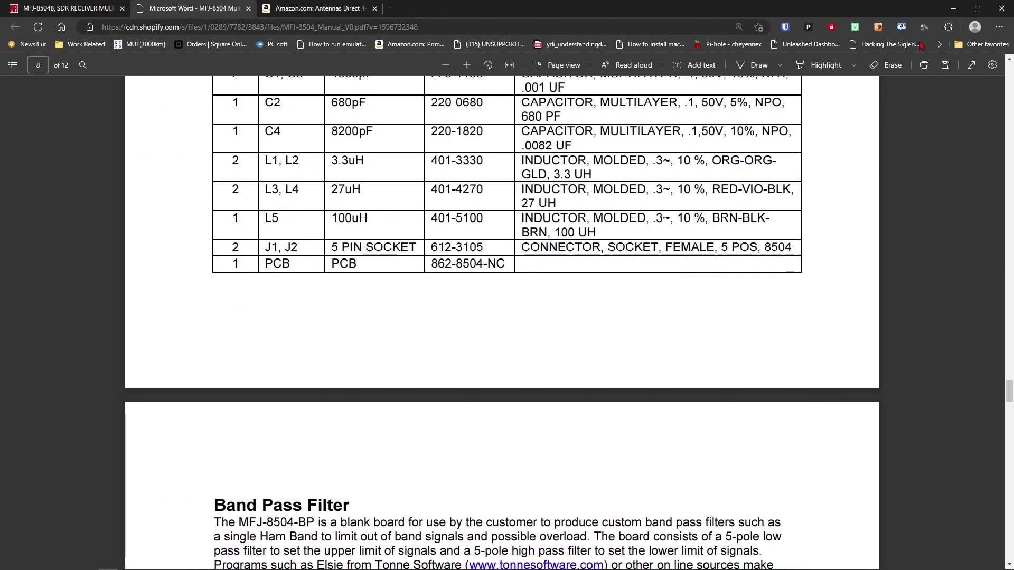
{"action": "left_click", "coordinate": [953, 9]}
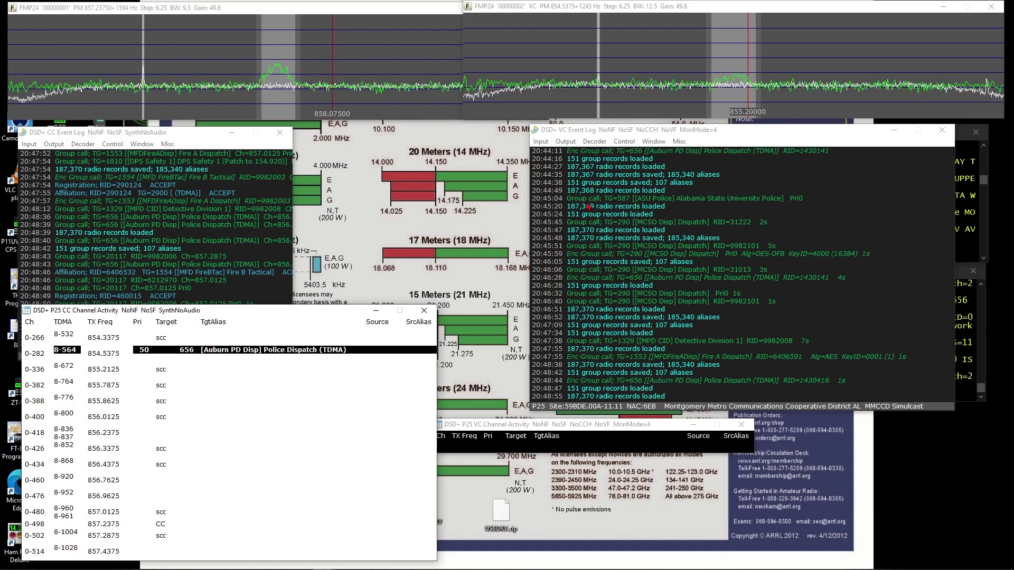
Move the VC Event Log aside and place the CC DSD+ console left so its P25 trunking messages show.
{"action": "left_click_drag", "start_coordinate": [778, 139], "coordinate": [407, 167]}
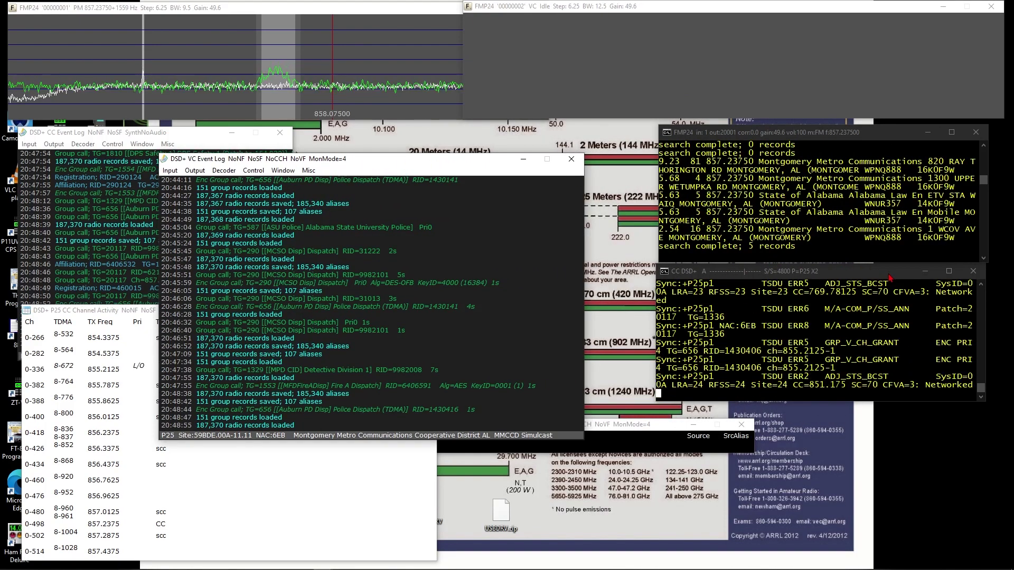
{"action": "left_click_drag", "start_coordinate": [790, 267], "coordinate": [455, 179]}
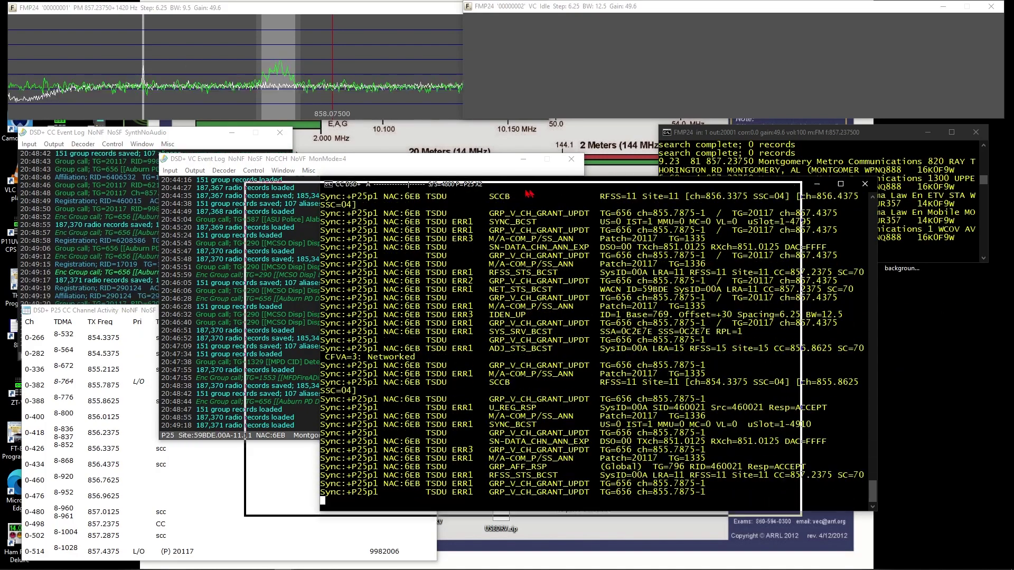
{"action": "left_click_drag", "start_coordinate": [528, 184], "coordinate": [334, 195]}
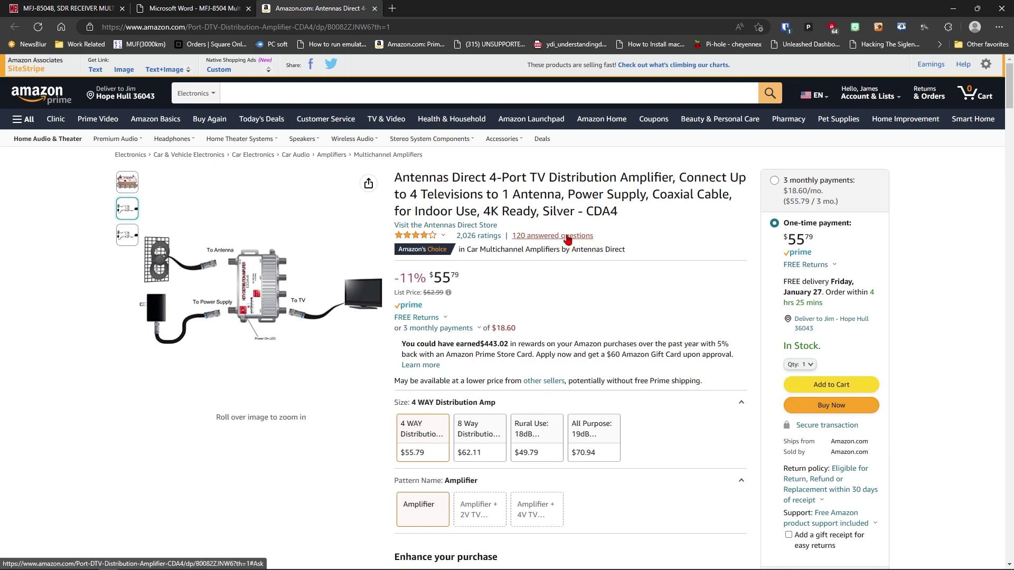
{"action": "left_click_drag", "start_coordinate": [546, 177], "coordinate": [669, 174]}
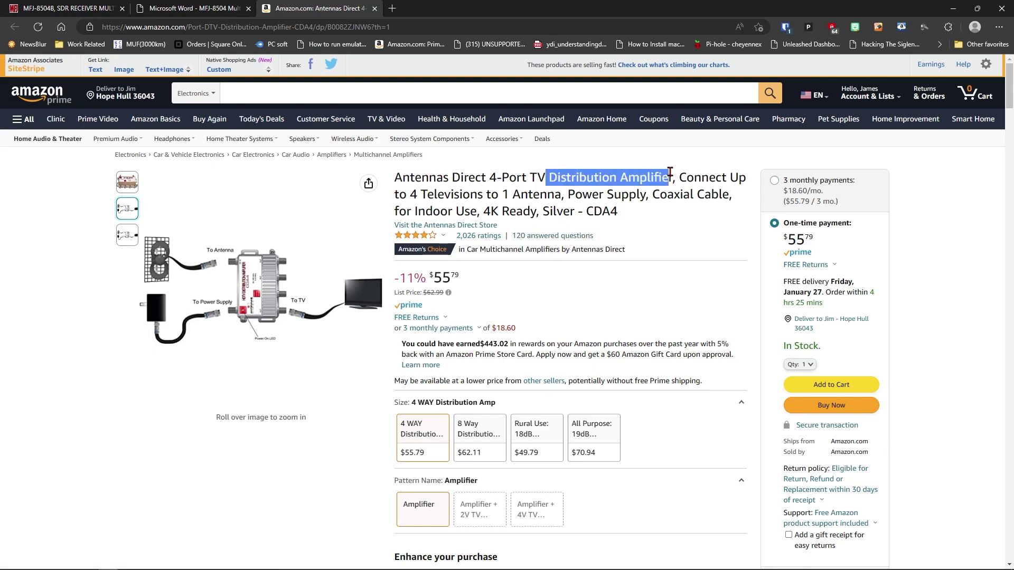
{"action": "mouse_move", "coordinate": [338, 296]}
{"action": "mouse_move", "coordinate": [296, 291]}
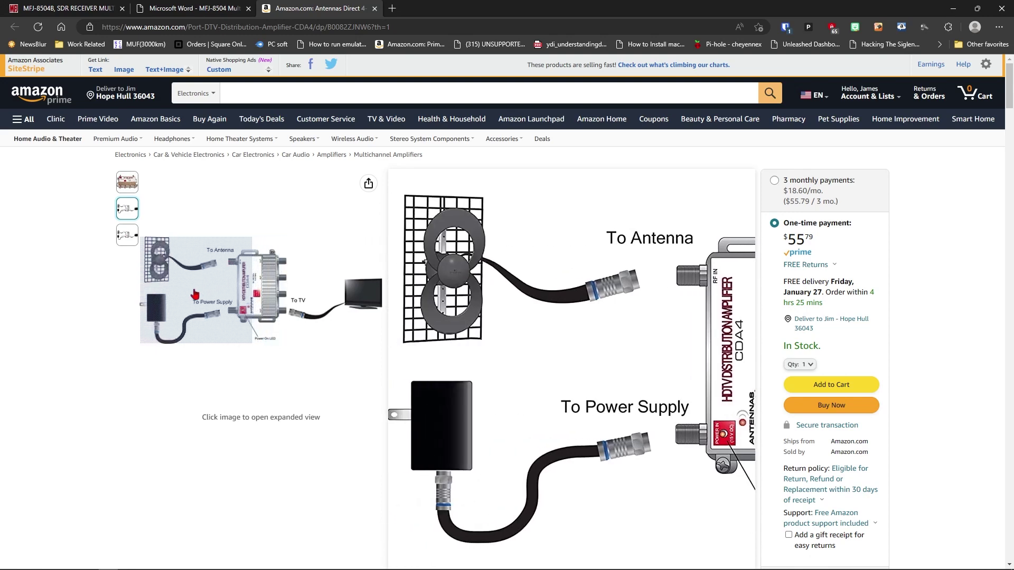
{"action": "left_click", "coordinate": [291, 323]}
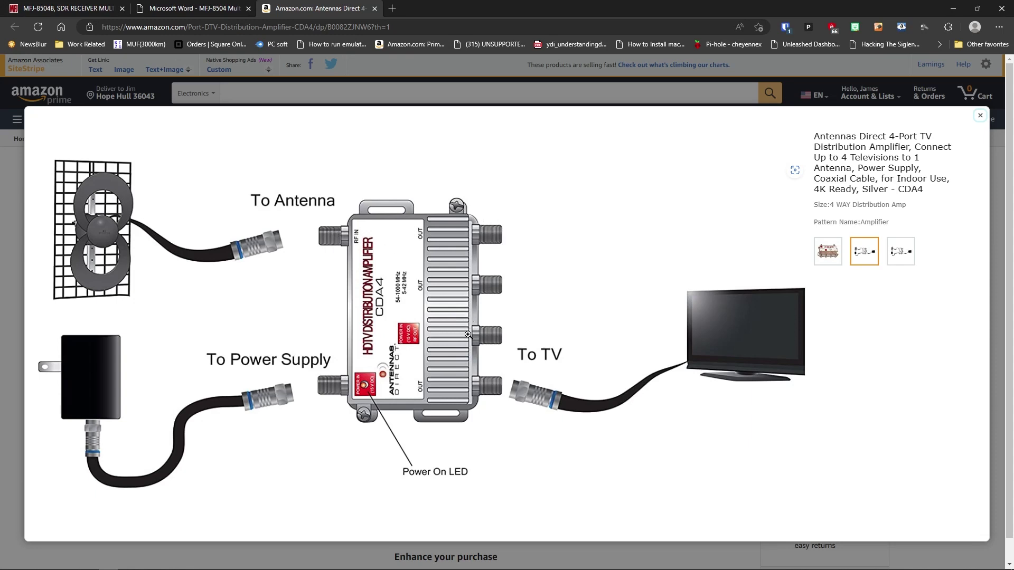
{"action": "left_click", "coordinate": [402, 292]}
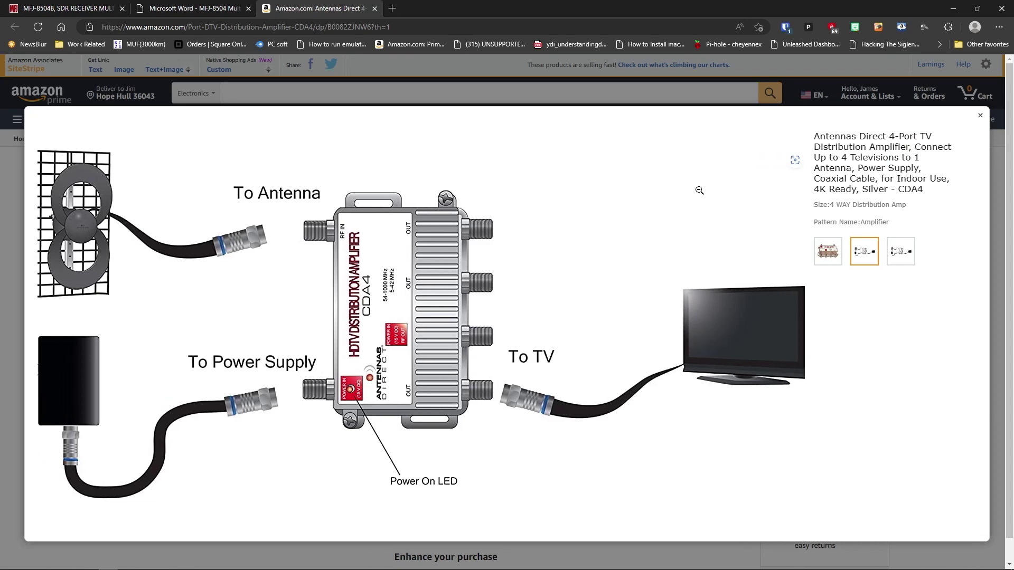
{"action": "key", "text": "Escape"}
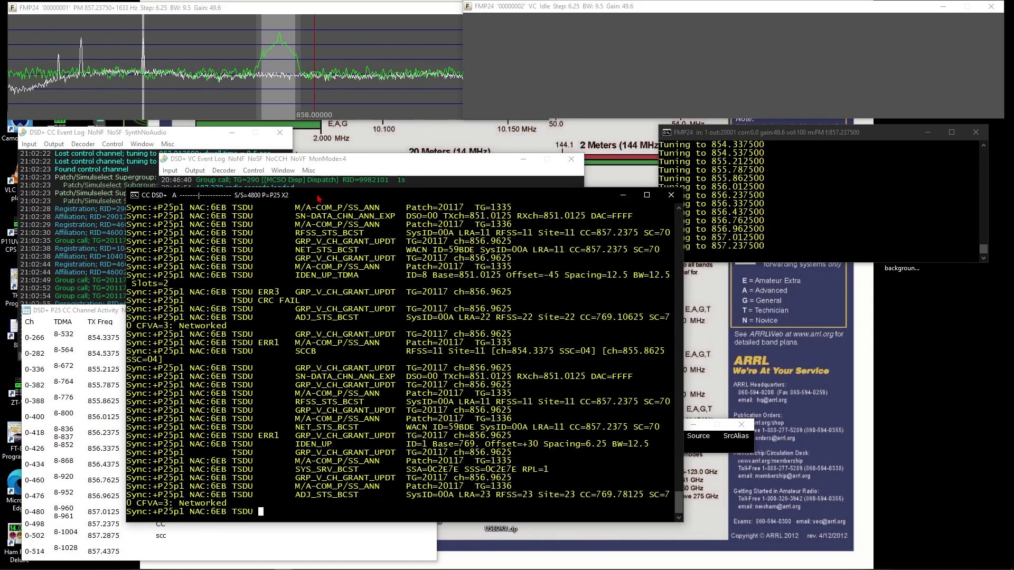
Park the CC DSD+ console near the screen bottom, uncovering the channel activity table and voice event log.
{"action": "left_click_drag", "start_coordinate": [319, 198], "coordinate": [270, 546]}
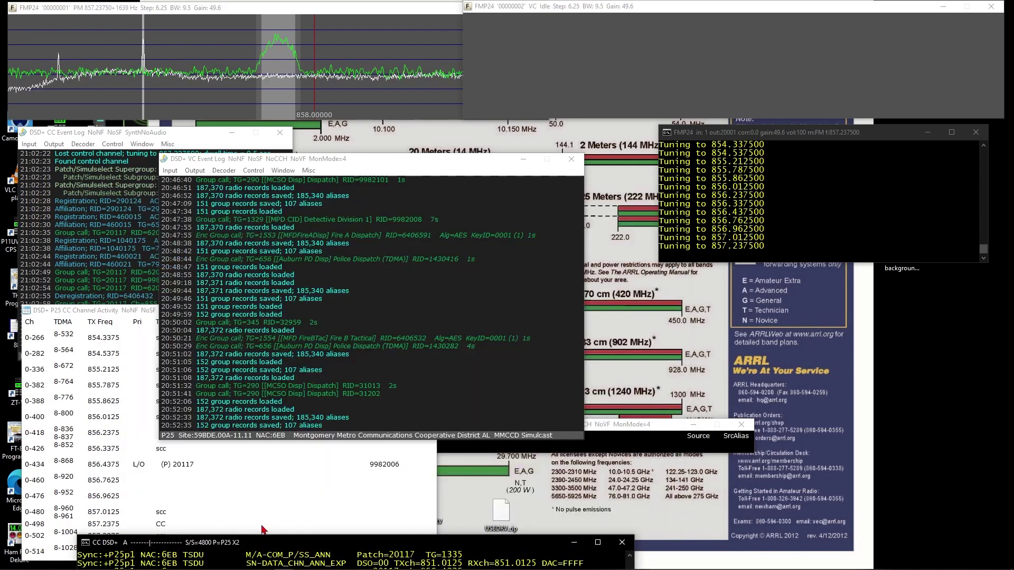
{"action": "mouse_move", "coordinate": [318, 55]}
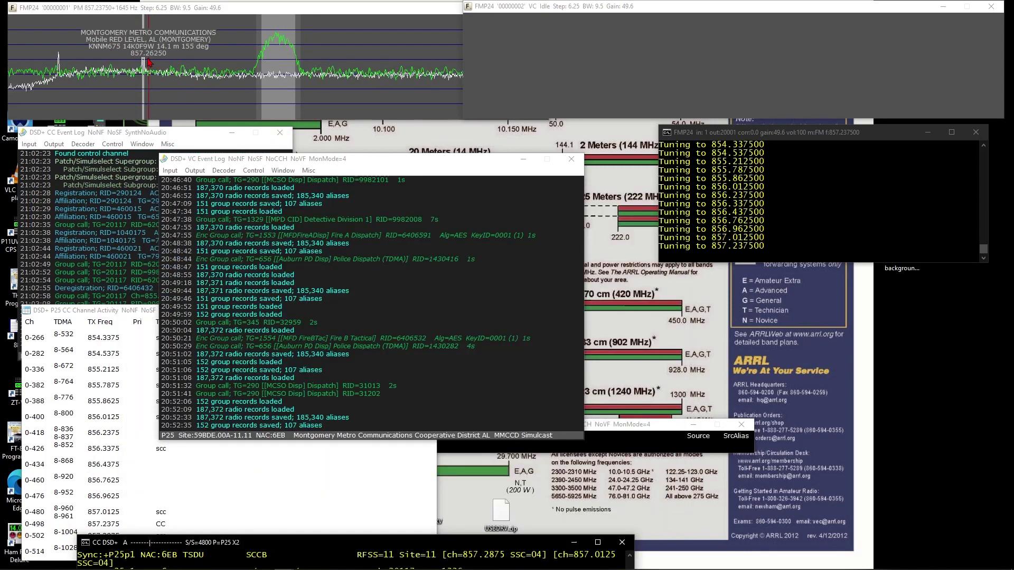
{"action": "mouse_move", "coordinate": [144, 57]}
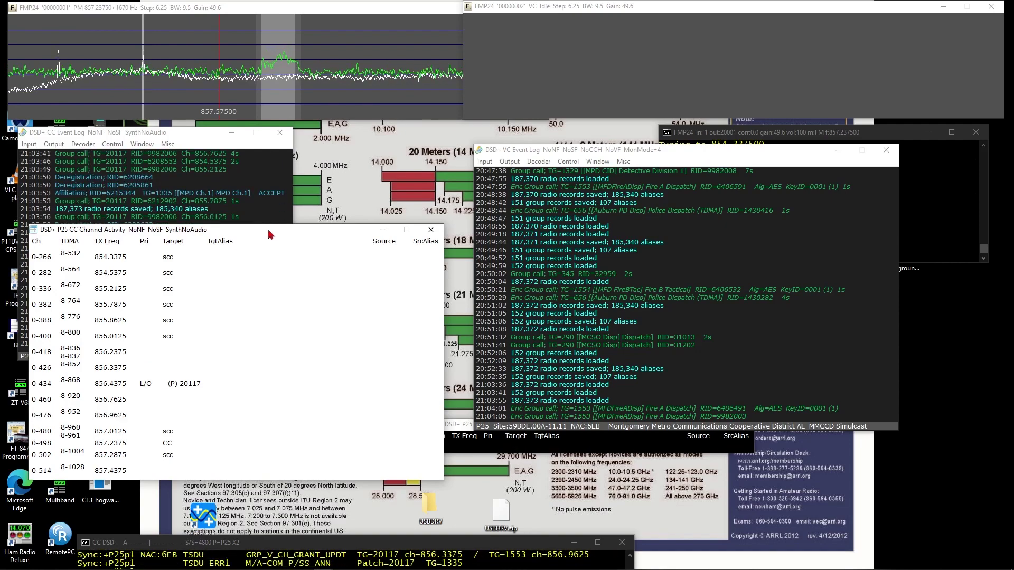
{"action": "left_click_drag", "start_coordinate": [423, 542], "coordinate": [411, 182]}
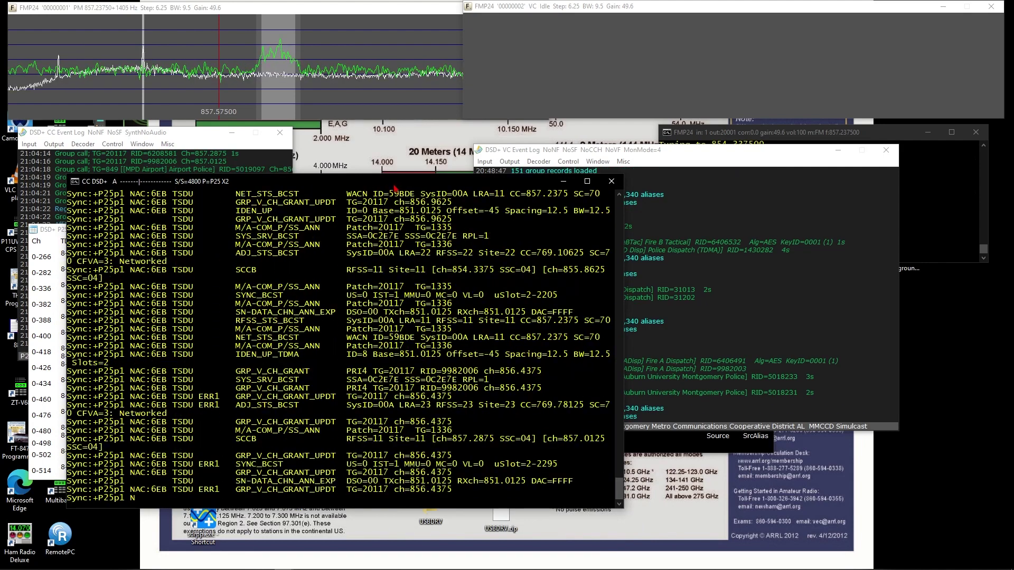
{"action": "left_click_drag", "start_coordinate": [395, 185], "coordinate": [368, 441]}
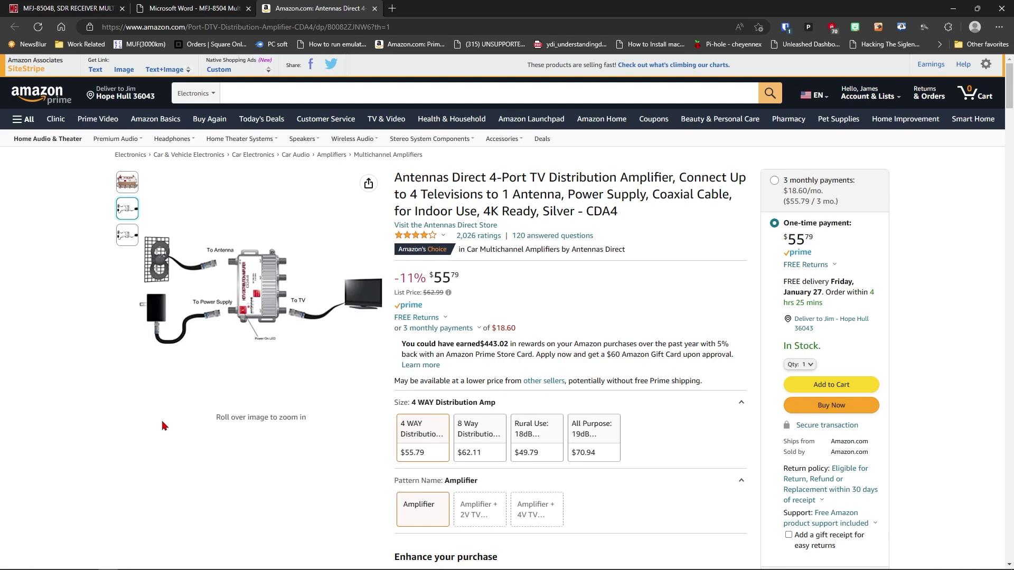
{"action": "mouse_move", "coordinate": [227, 295]}
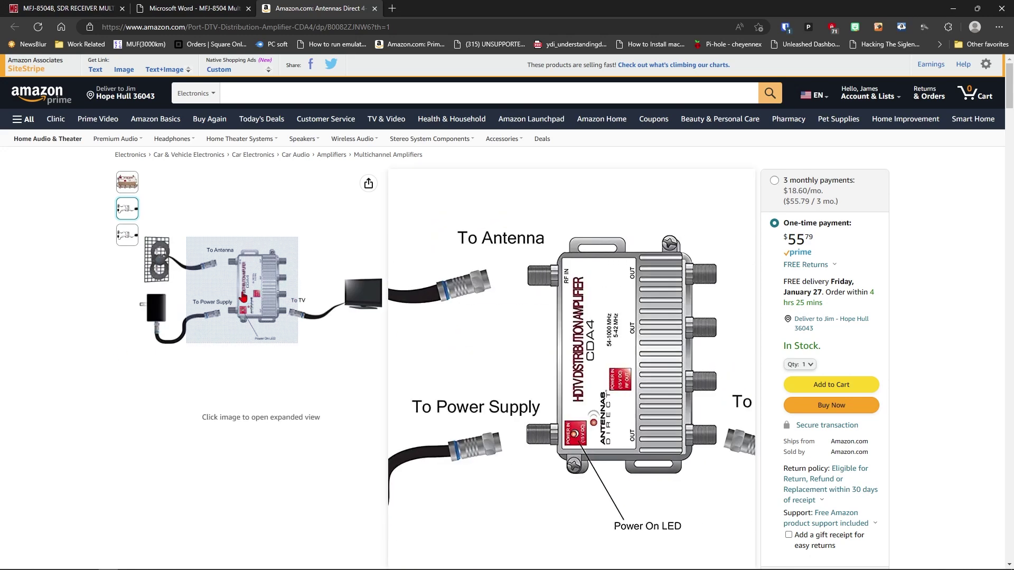
{"action": "left_click", "coordinate": [243, 292]}
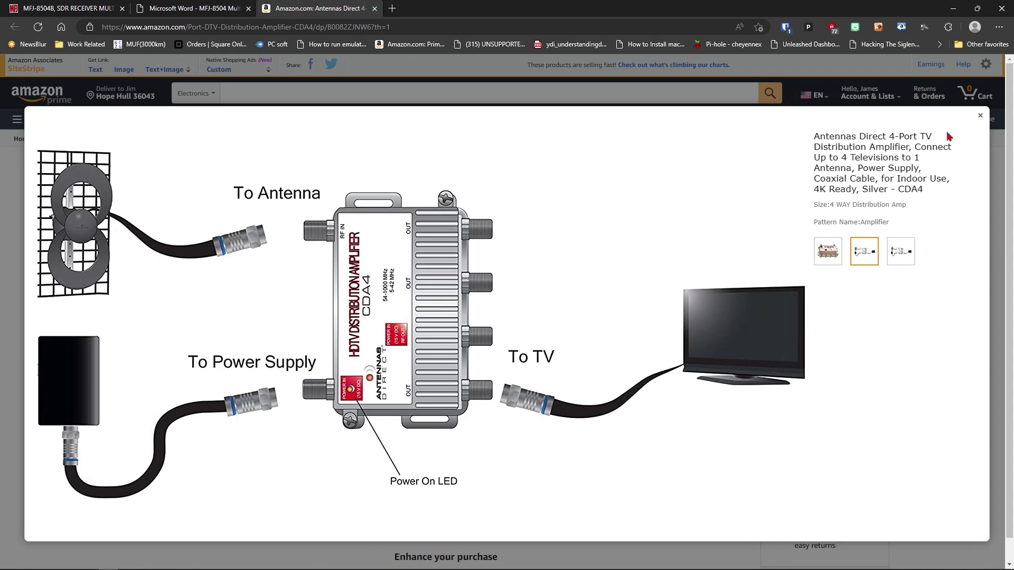
Close the full-size image viewer and select the CDA4 amplifier's $55.79 price.
{"action": "left_click", "coordinate": [979, 116]}
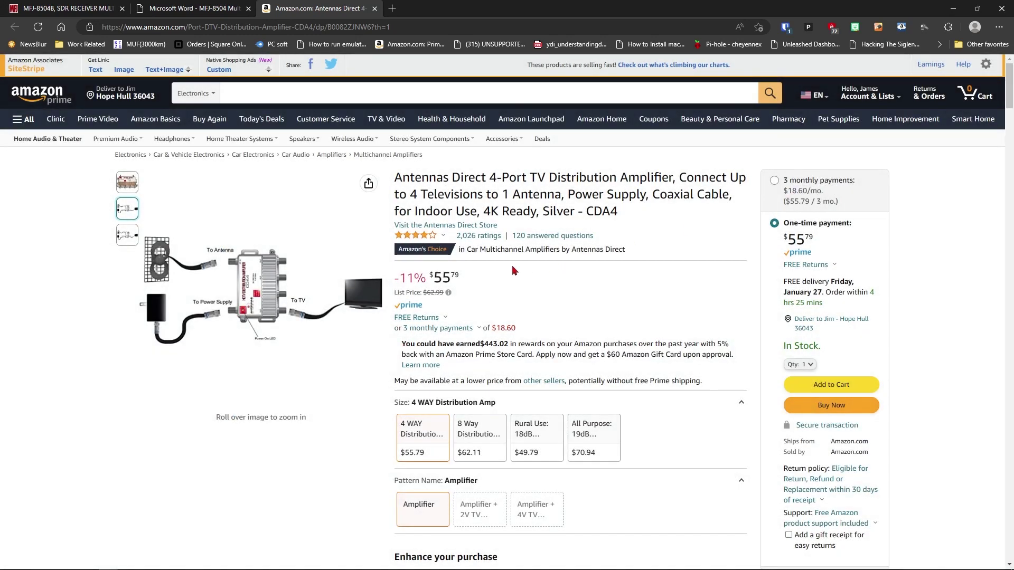
{"action": "left_click_drag", "start_coordinate": [457, 276], "coordinate": [428, 278]}
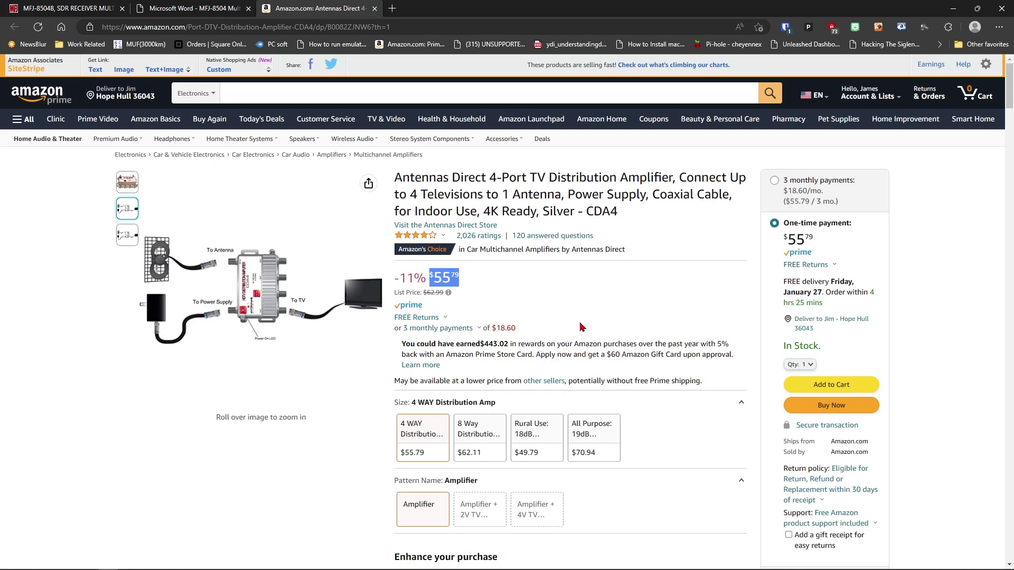
Return to the MFJ-8504B tab and scroll to its $169.95 price and variants table.
{"action": "left_click", "coordinate": [89, 11]}
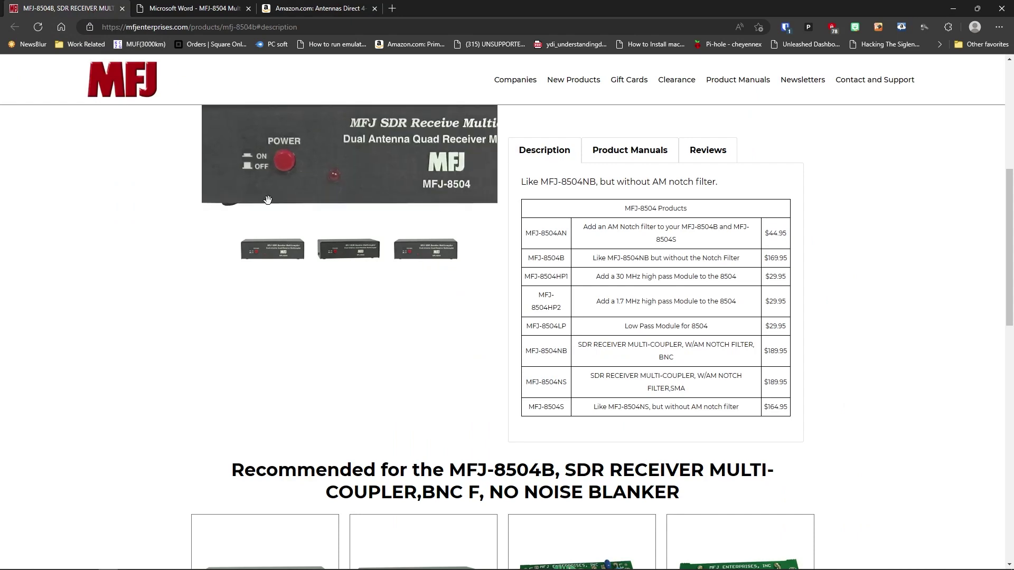
{"action": "scroll", "coordinate": [267, 192], "scroll_direction": "up", "scroll_amount": 6}
{"action": "scroll", "coordinate": [268, 193], "scroll_direction": "down", "scroll_amount": 3}
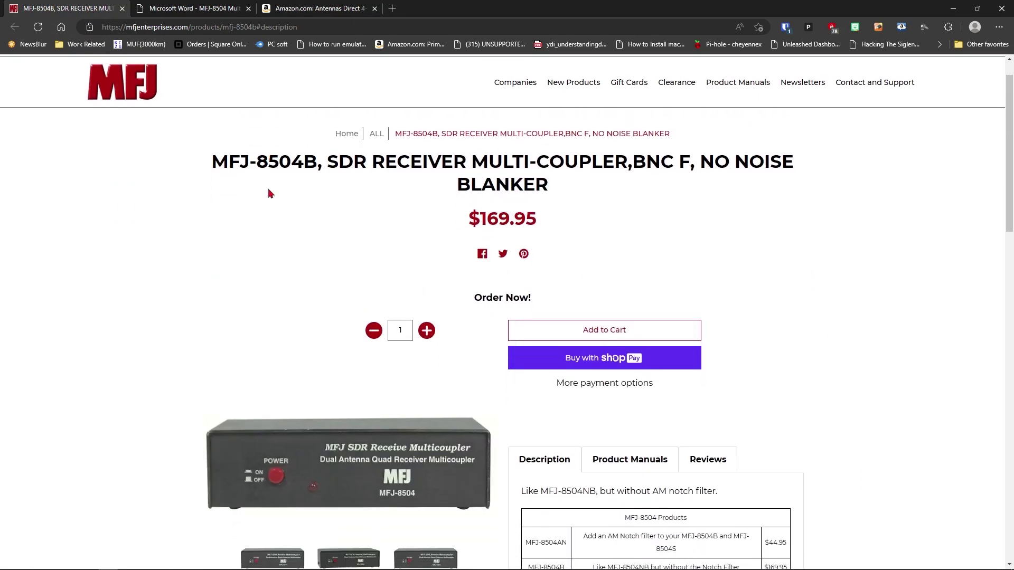
{"action": "scroll", "coordinate": [299, 189], "scroll_direction": "down", "scroll_amount": 1}
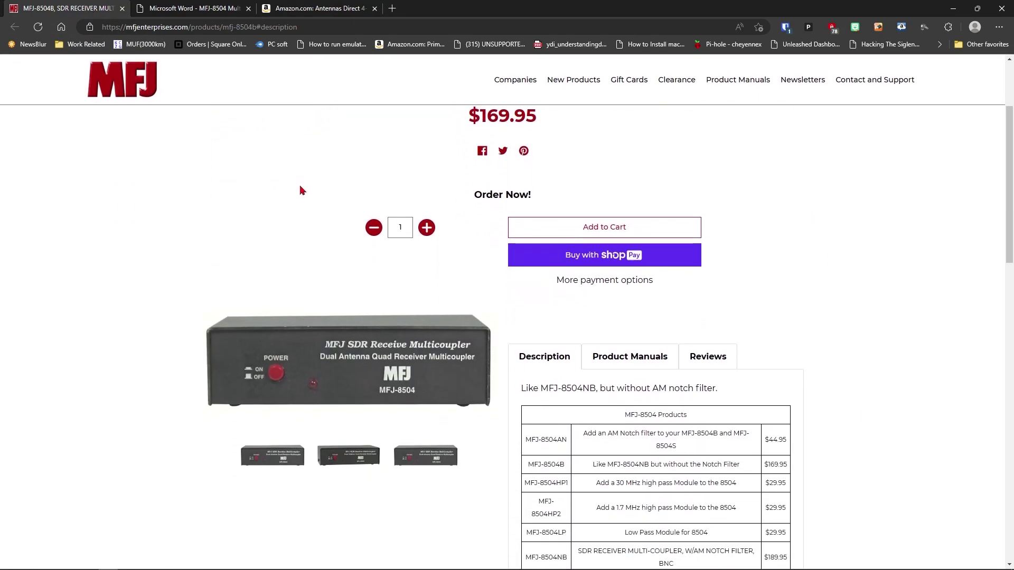